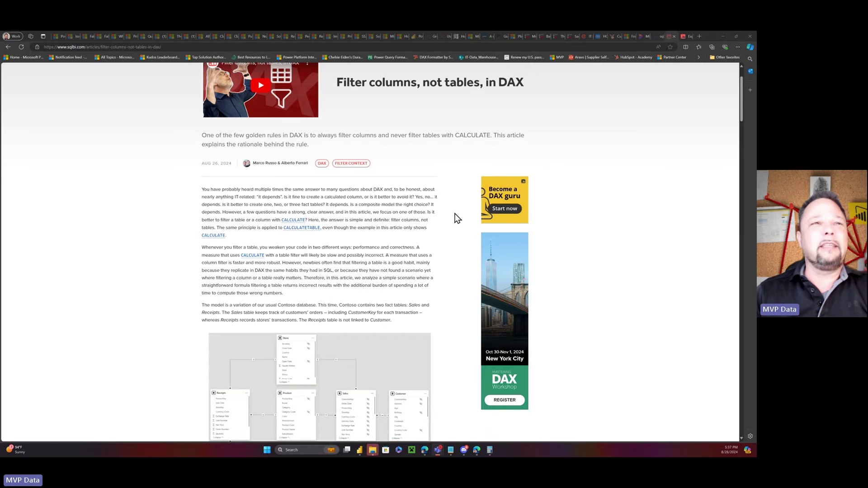
Review the DAX filtering article's introduction, Contoso data model diagram, and Sales Amount, Receipts Amount and Combined Revenues measures
scroll(444, 210, "down", 1)
scroll(443, 209, "up", 3)
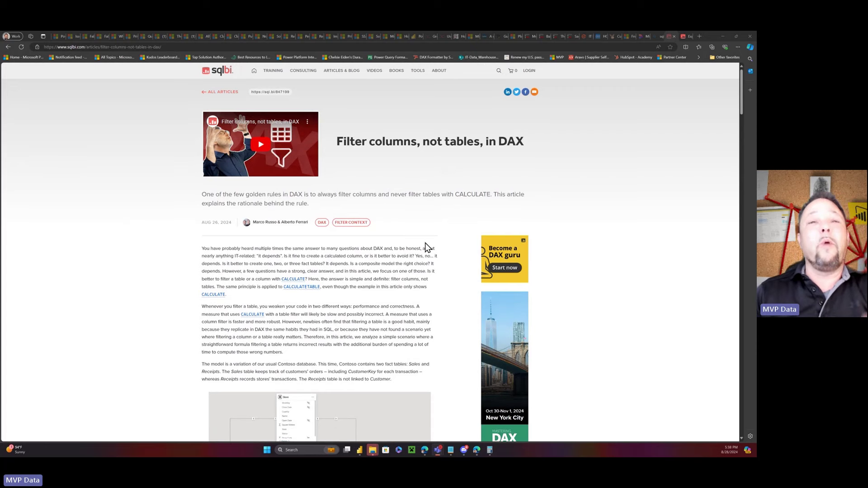
scroll(411, 219, "down", 2)
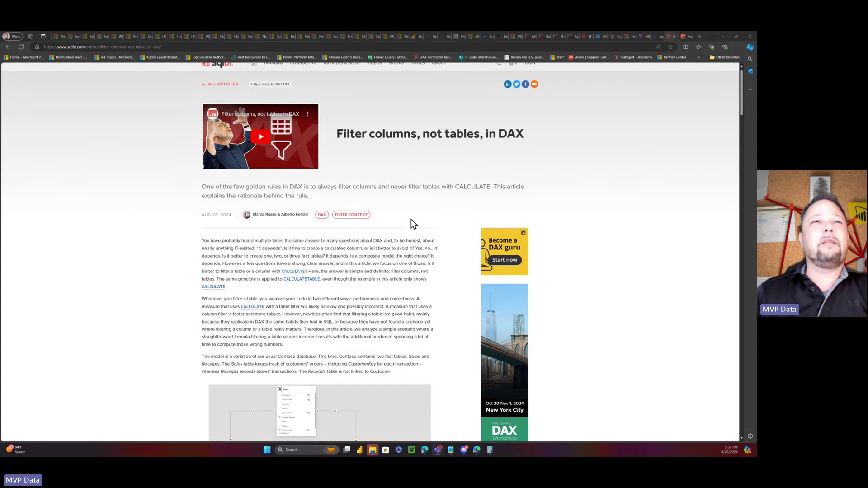
scroll(417, 208, "down", 5)
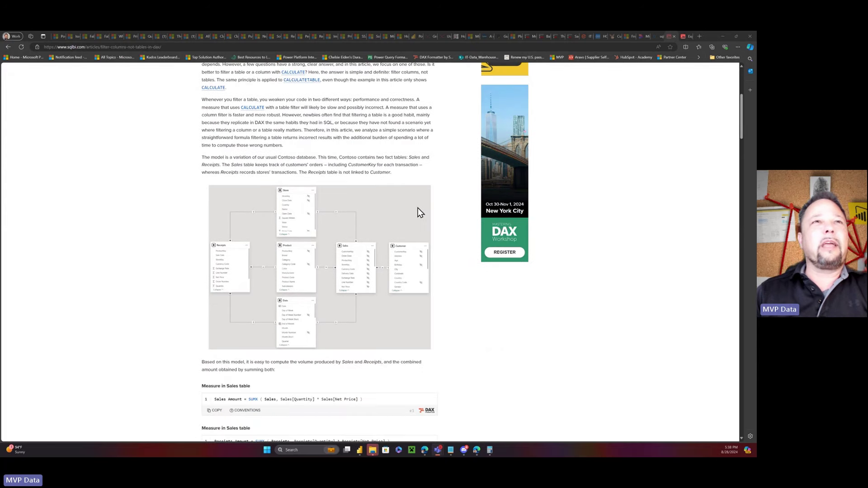
scroll(418, 208, "down", 3)
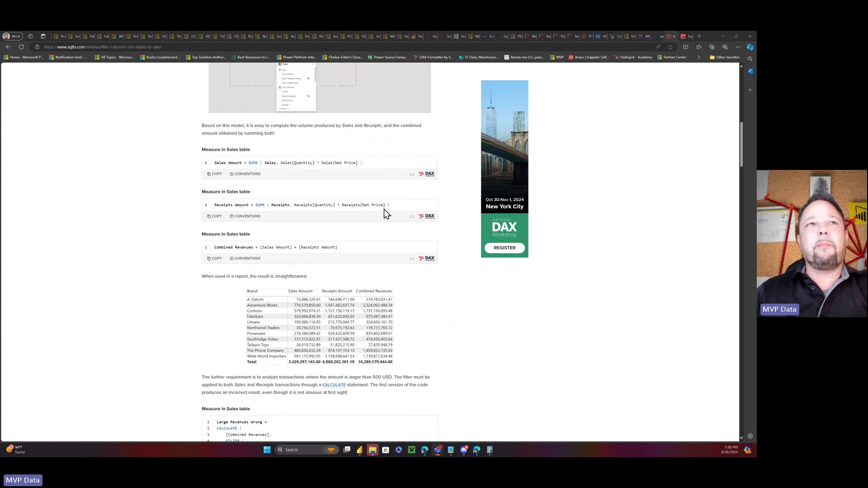
scroll(327, 218, "down", 4)
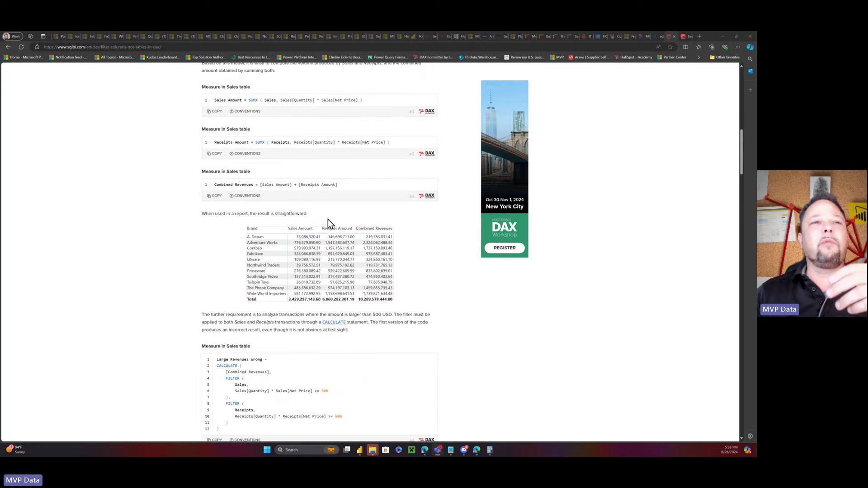
scroll(328, 215, "up", 8)
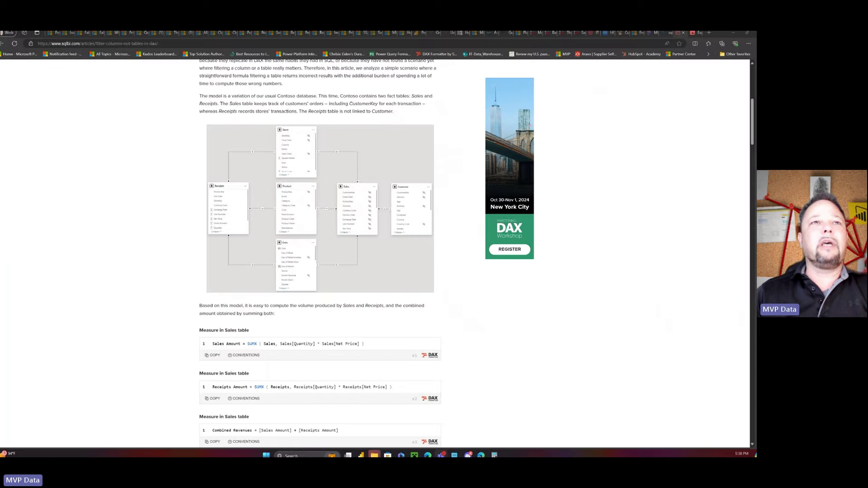
scroll(378, 208, "down", 8)
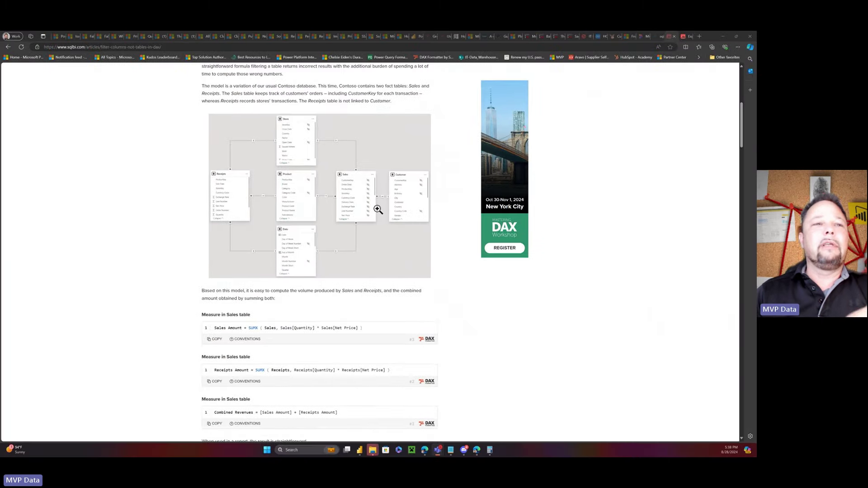
Compare the article's Large Revenues Wrong and Large Revenues Correct formulas and results, and bring up the Expanded tables in DAX article
scroll(377, 209, "down", 1)
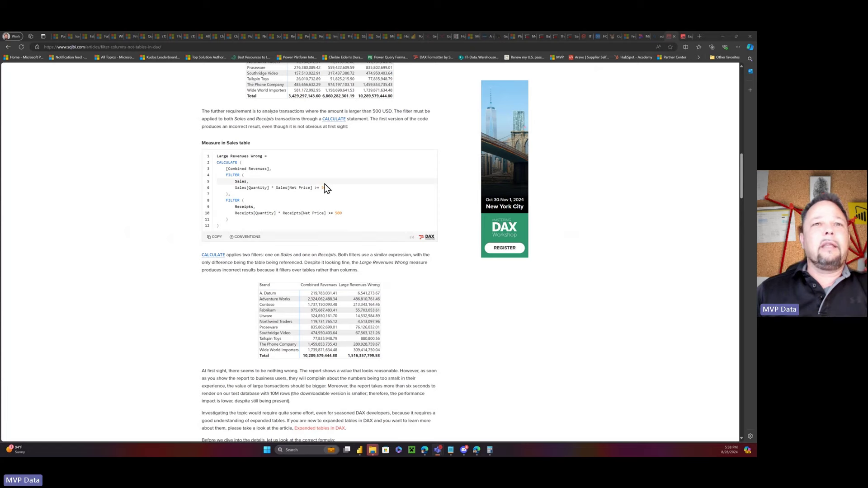
scroll(327, 187, "down", 2)
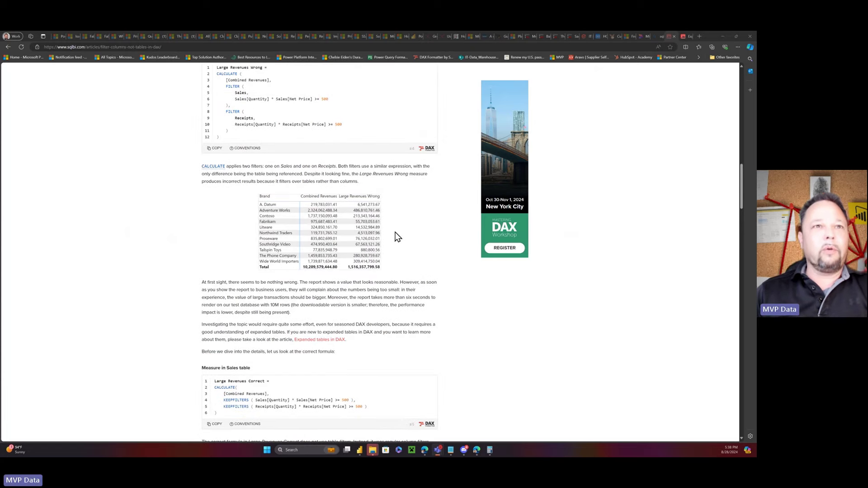
scroll(373, 200, "down", 5)
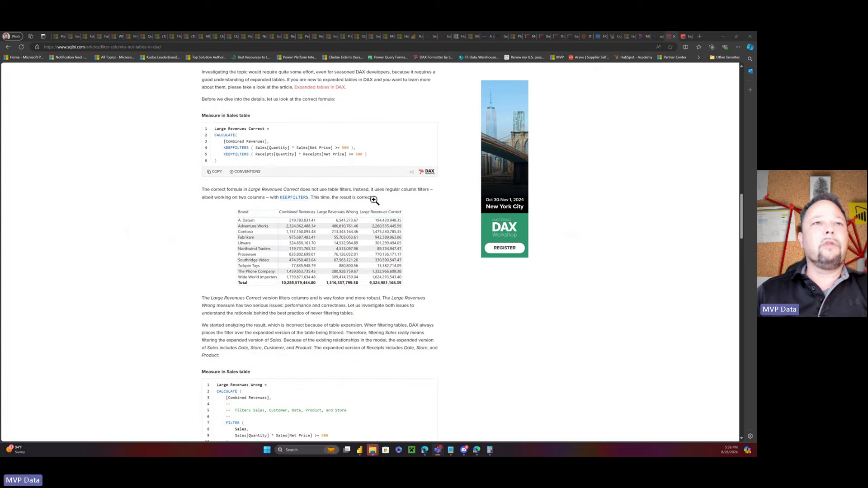
scroll(374, 200, "down", 1)
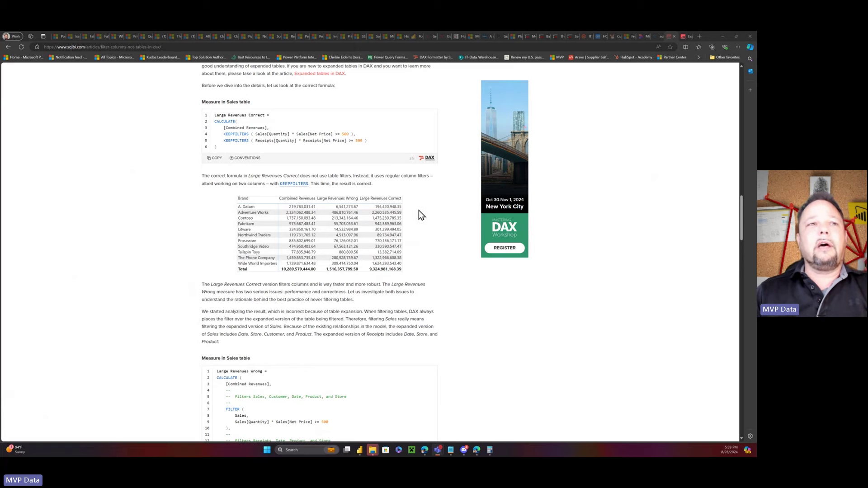
scroll(415, 207, "down", 3)
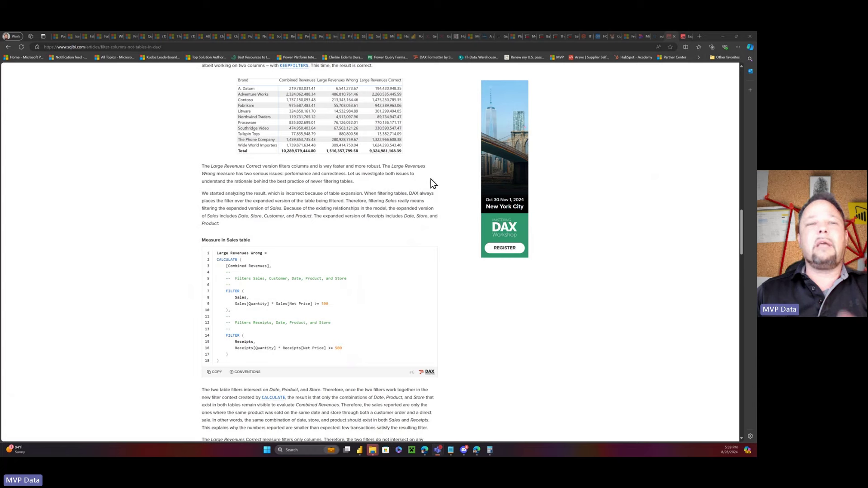
left_click(682, 36)
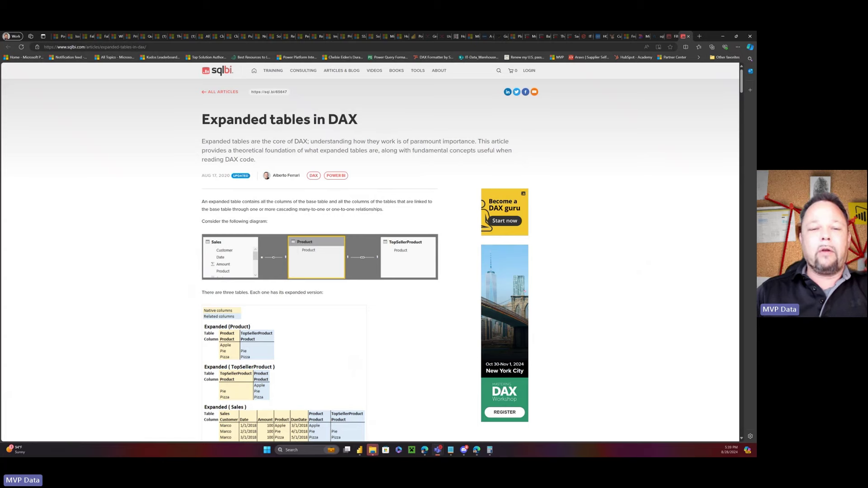
Switch to Power BI Desktop and inspect the formulas of the Sales Amount, Receipts Amount and Combined Revenues measures
key("alt+Tab")
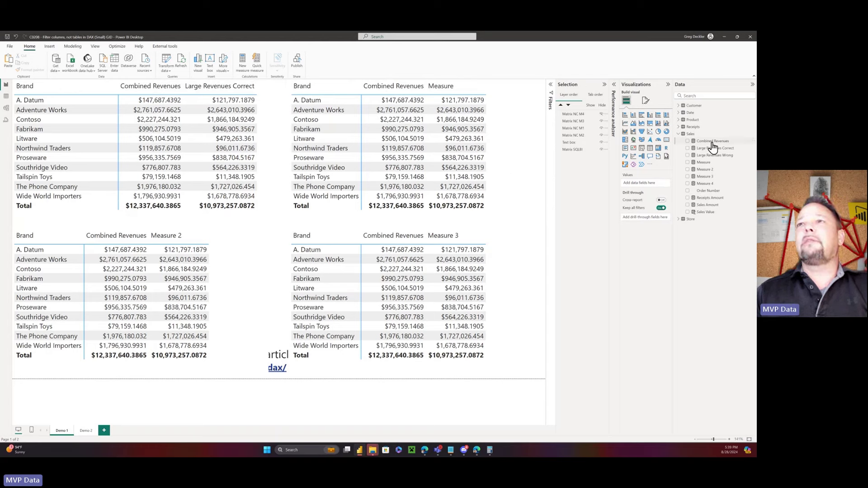
left_click(707, 207)
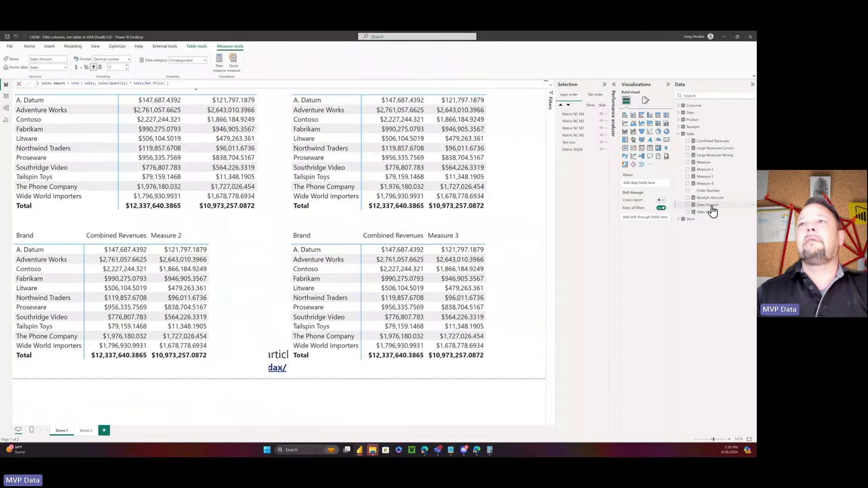
left_click(707, 212)
left_click(708, 197)
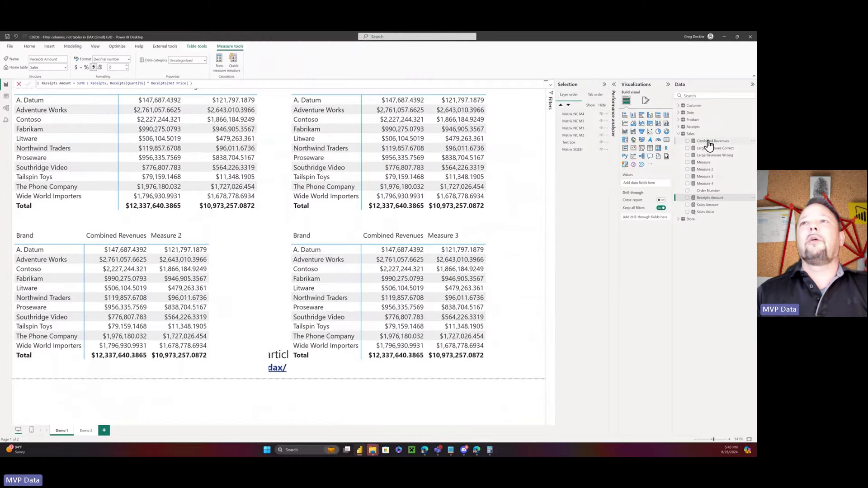
left_click(709, 141)
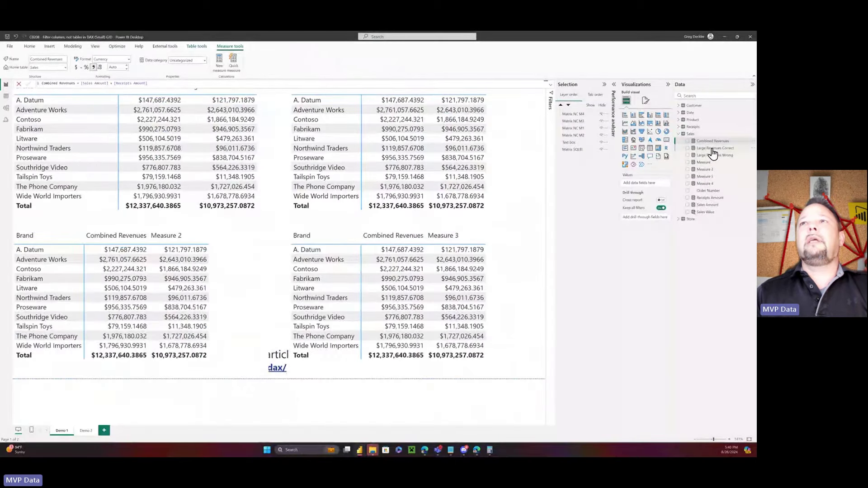
Examine the full multi-line formula of the Large Revenues Correct measure and collapse it again
left_click(712, 149)
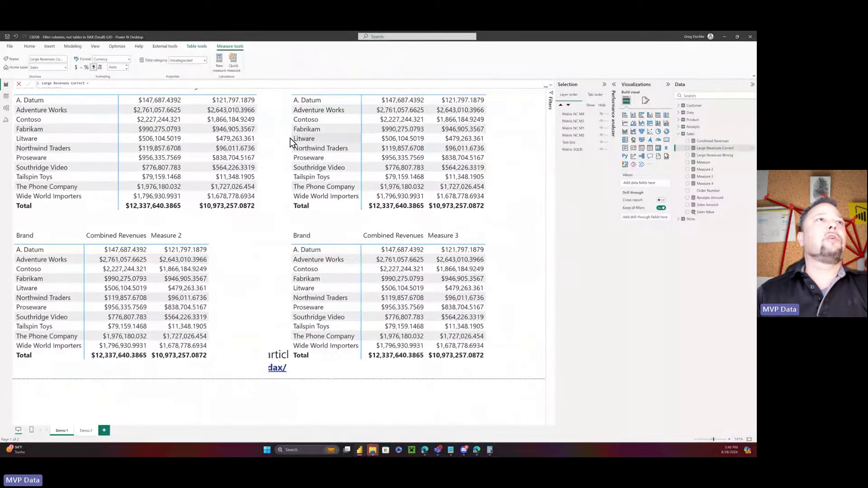
left_click(550, 85)
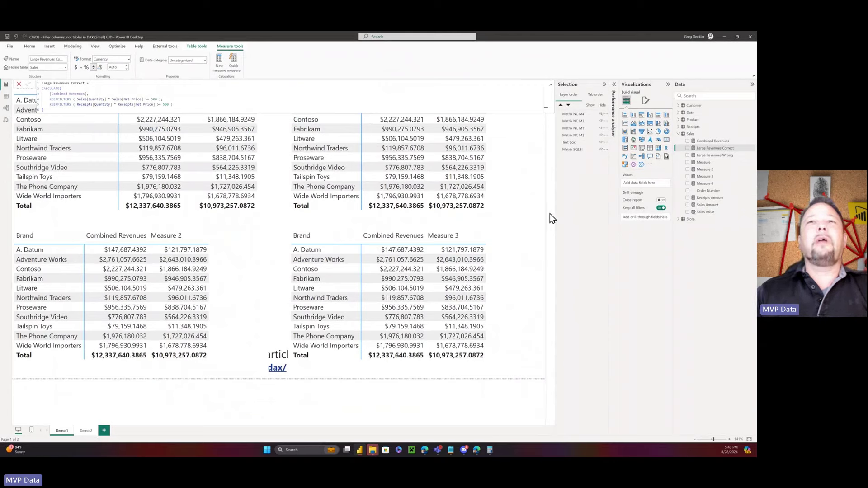
left_click(551, 84)
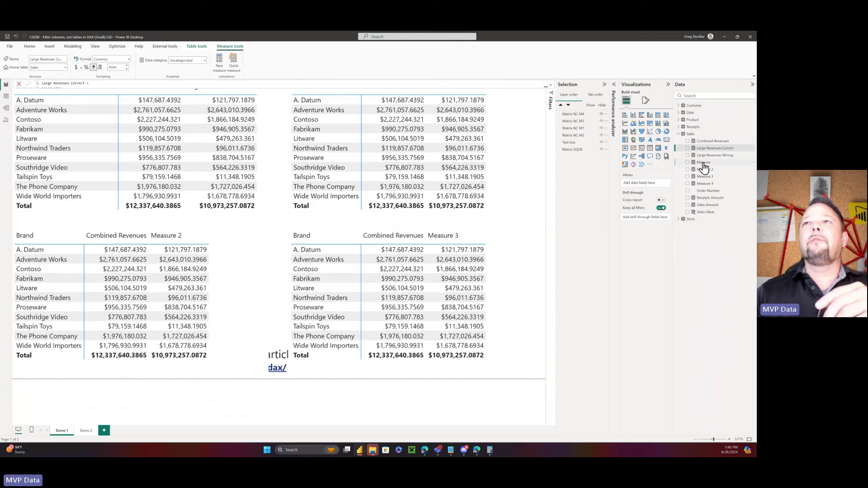
Examine the full formulas of Measure, Measure 2, Measure 3 and Measure 4 in the Sales table
left_click(703, 163)
left_click(551, 85)
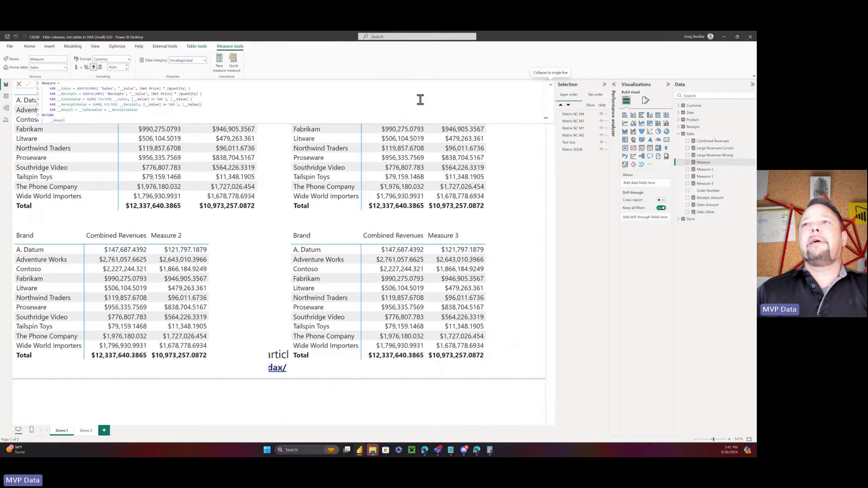
left_click(703, 170)
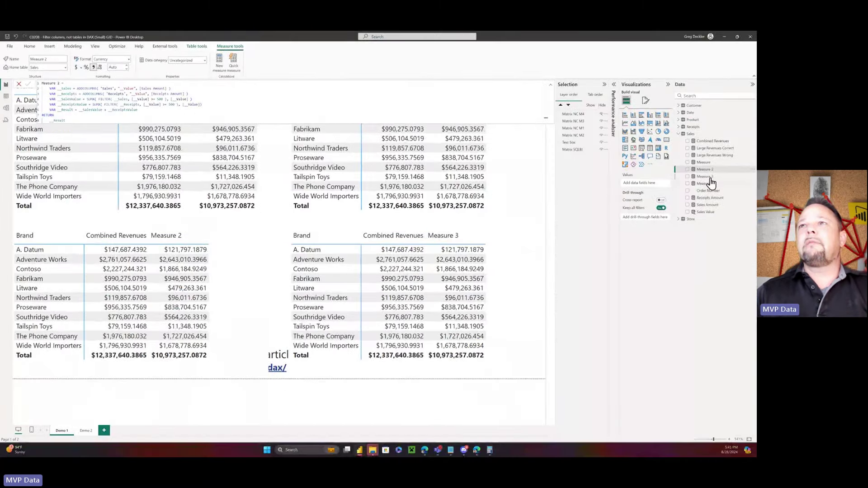
left_click(706, 177)
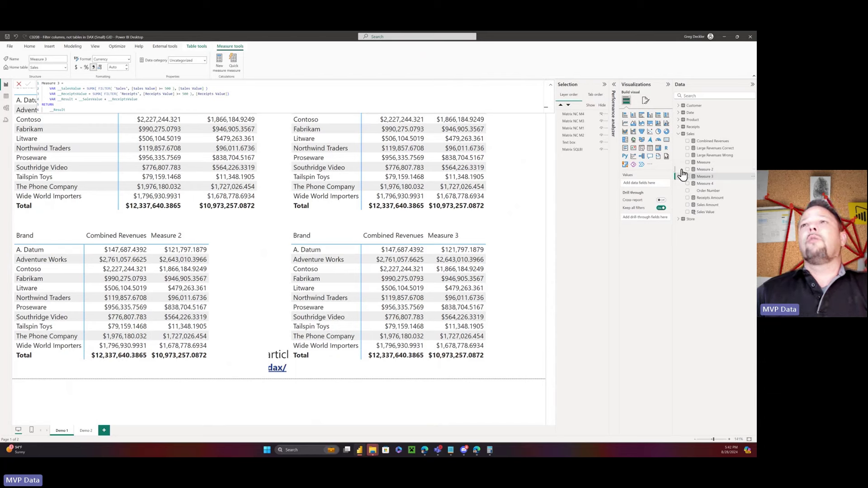
left_click(706, 184)
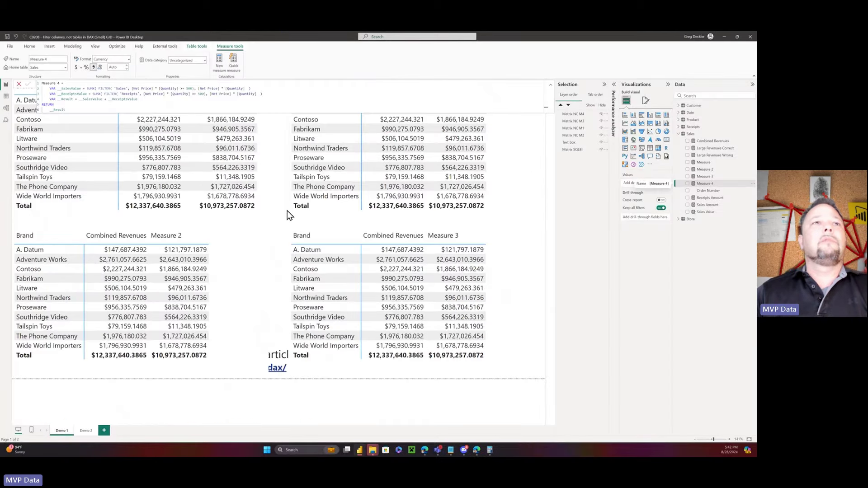
Compare the Measure, Measure 2 and Measure 3 matrices with the Large Revenues Correct matrix on the Demo 1 page
left_click(502, 136)
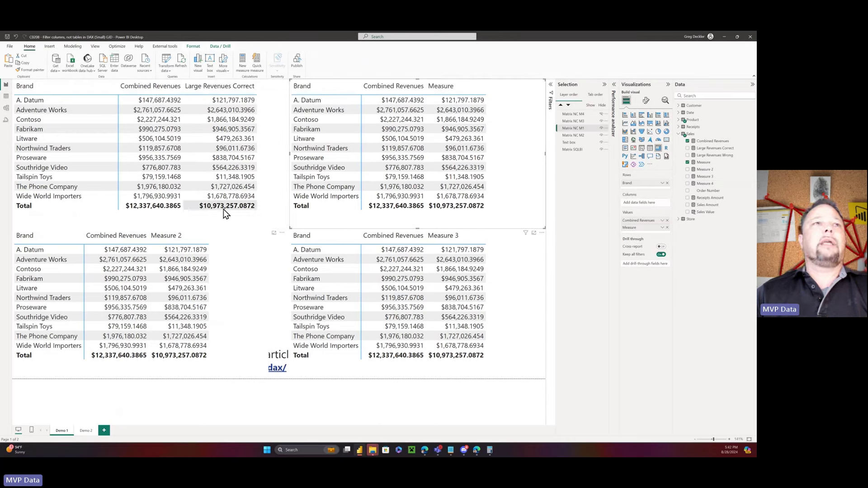
left_click(219, 232)
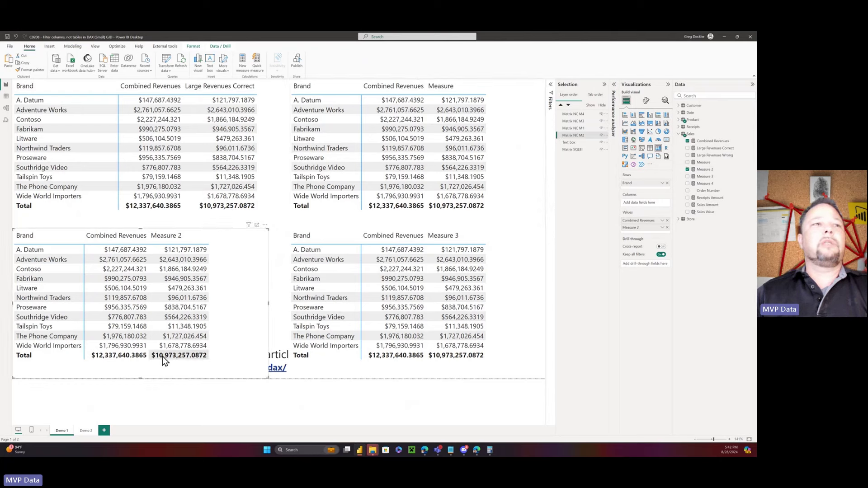
left_click(493, 233)
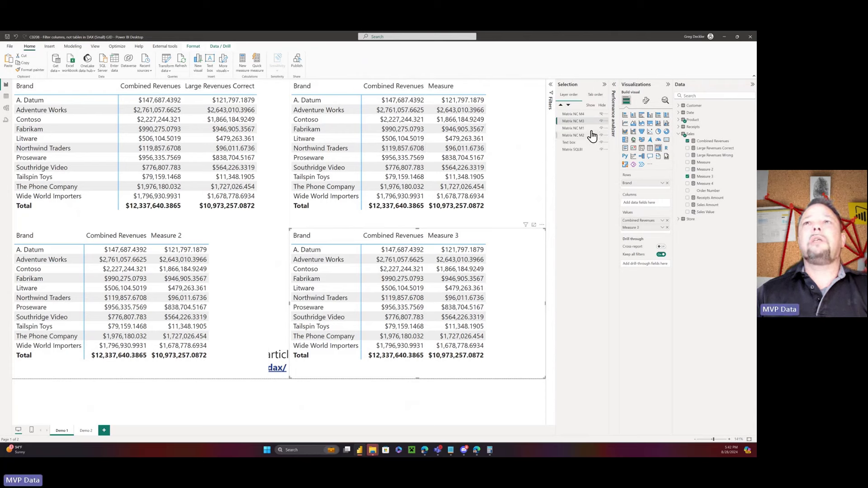
Unhide the Matrix NC M4 visual, select it on the page and collapse the visual selection list
left_click(601, 115)
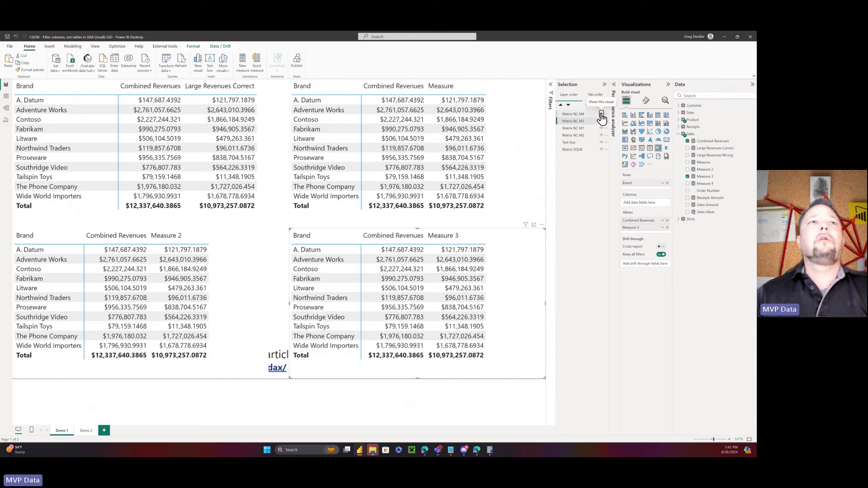
left_click(356, 158)
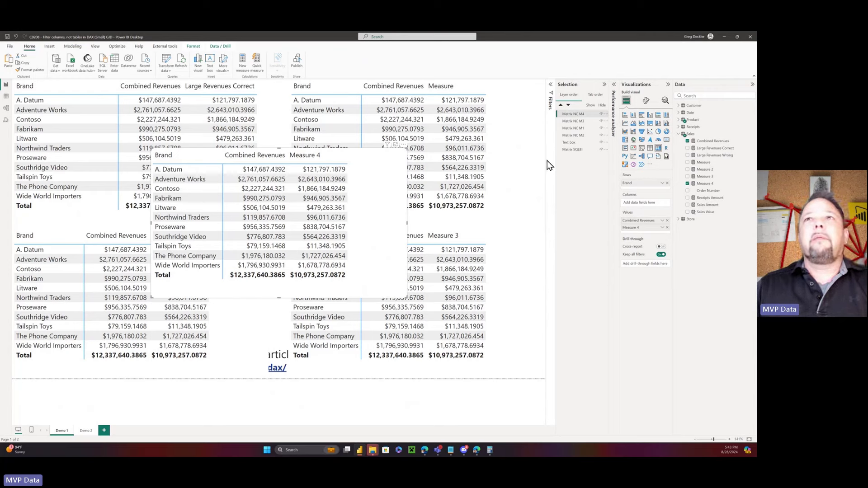
left_click(604, 87)
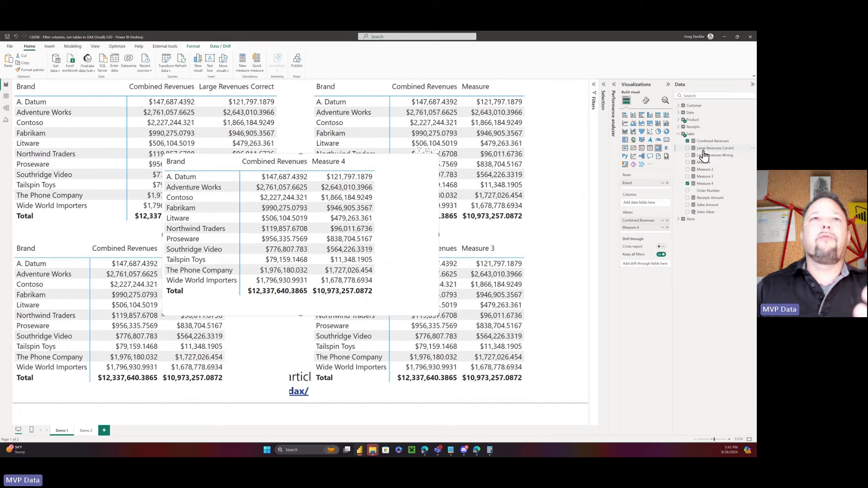
Start a Performance analyzer recording and refresh the page's visuals three times to measure their load durations
left_click(614, 85)
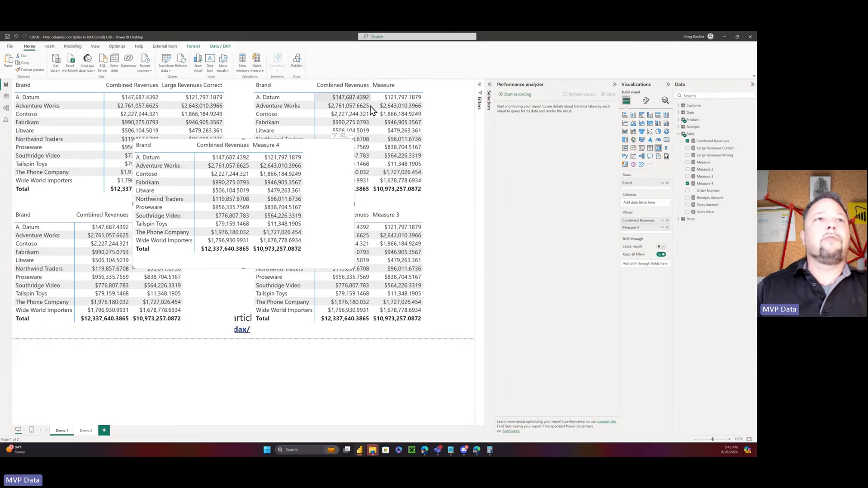
left_click(506, 94)
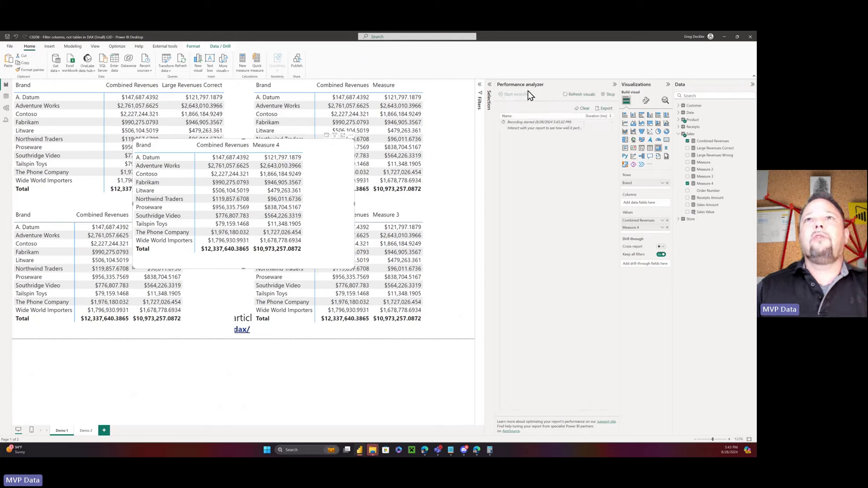
left_click(585, 96)
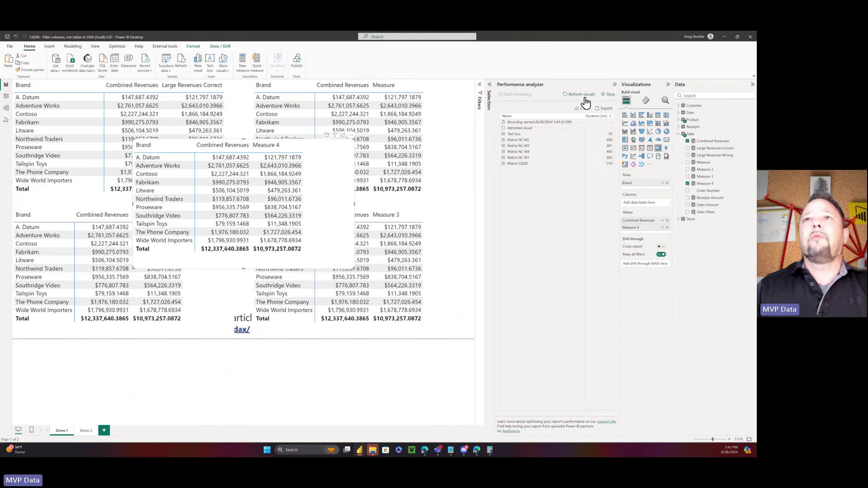
left_click(584, 96)
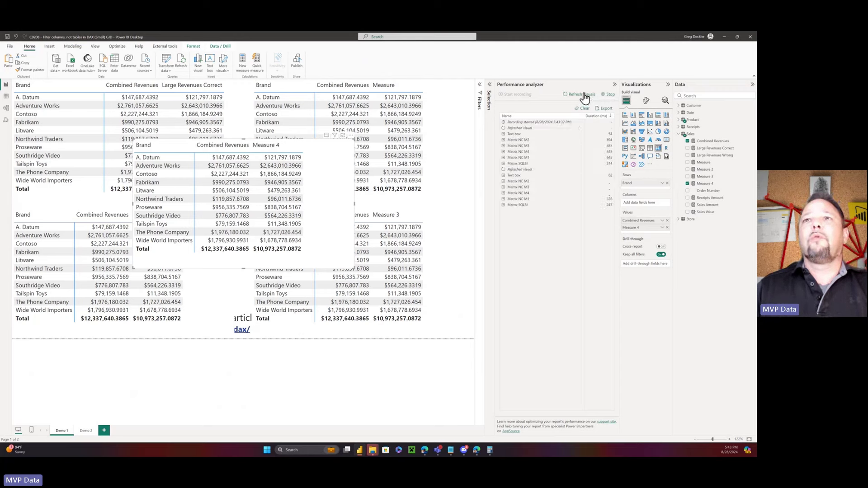
left_click(584, 96)
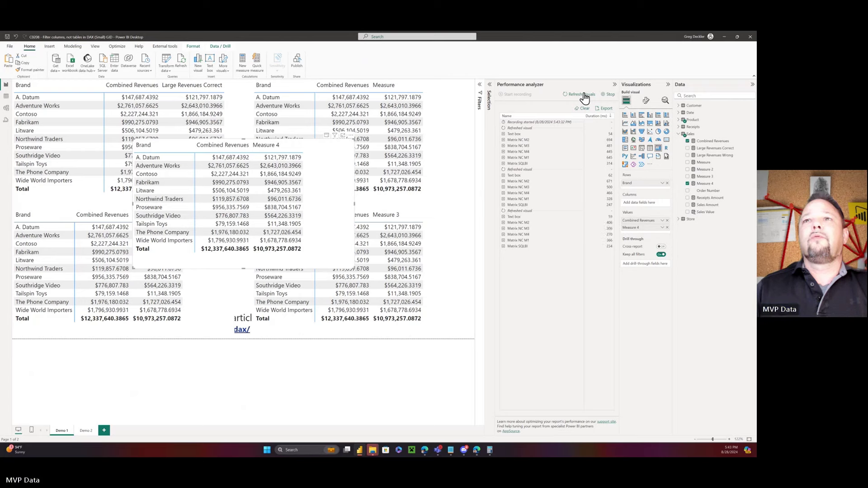
Refresh the page's visuals once more and examine the first refresh's duration breakdowns for Matrix SQLBI and the Matrix NC visuals
left_click(584, 96)
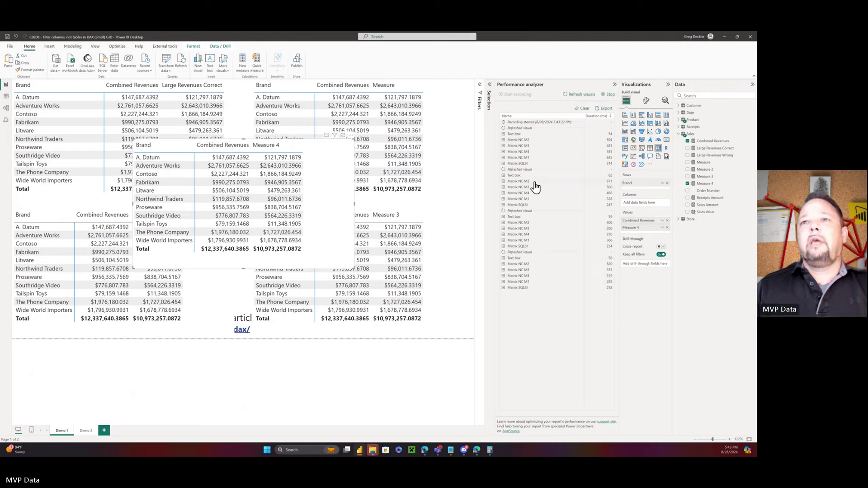
left_click(503, 164)
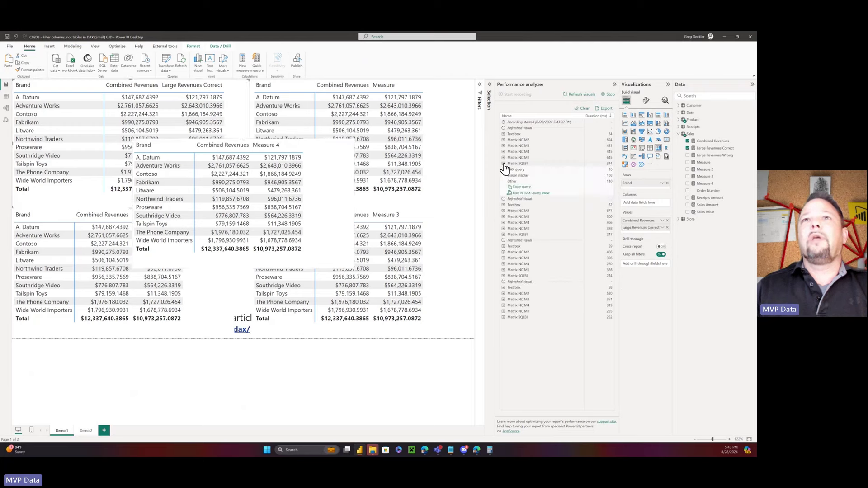
left_click(503, 158)
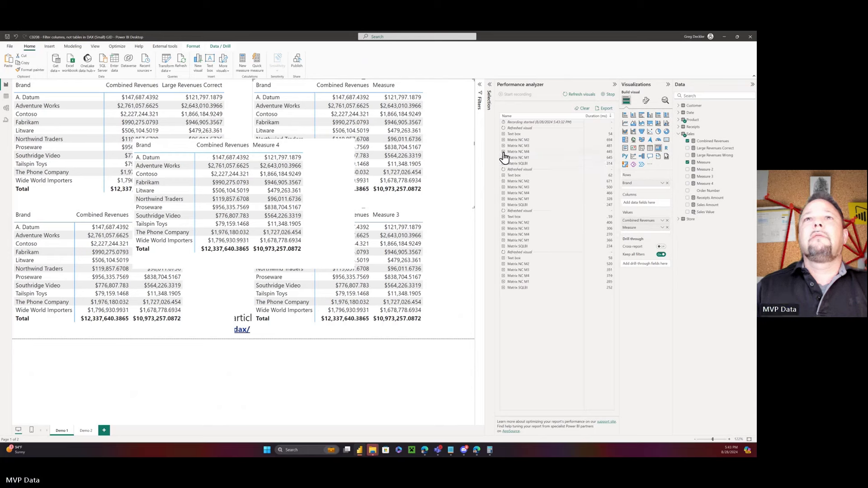
left_click(503, 152)
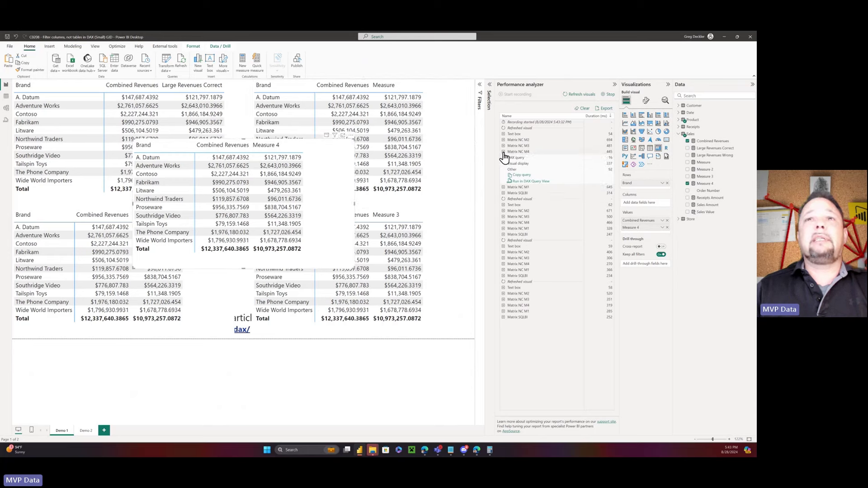
left_click(504, 153)
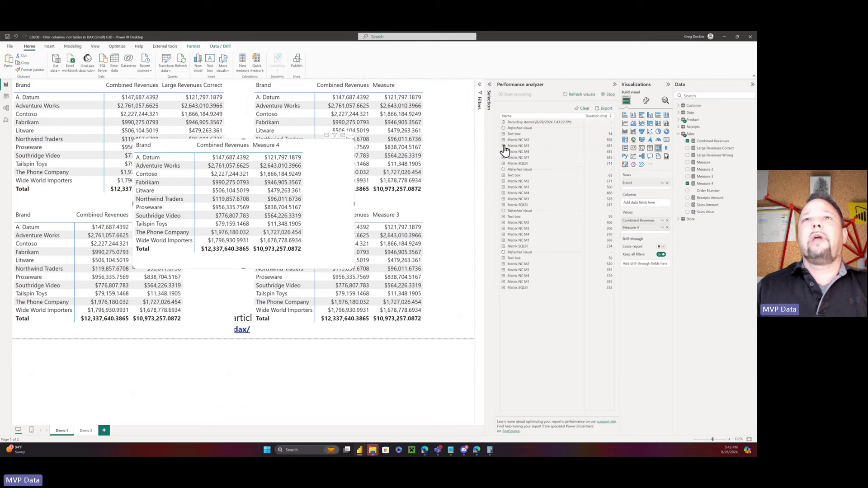
left_click(503, 146)
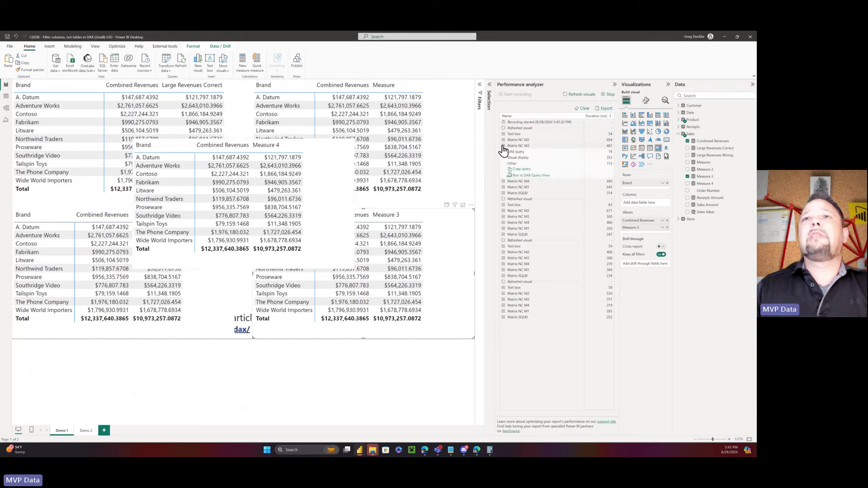
left_click(502, 146)
left_click(503, 140)
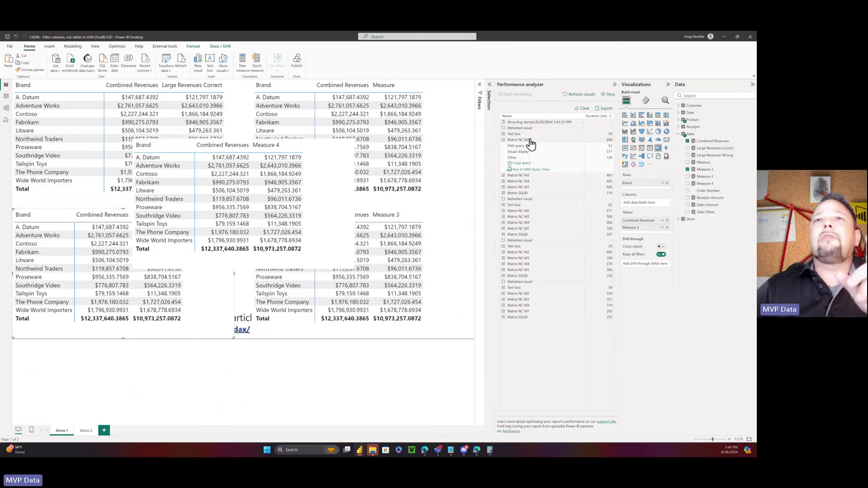
Compare the first-refresh breakdowns of Matrix NC M1 and Matrix NC M2 with the formulas of Measure and Measure 2
left_click(503, 181)
left_click(503, 187)
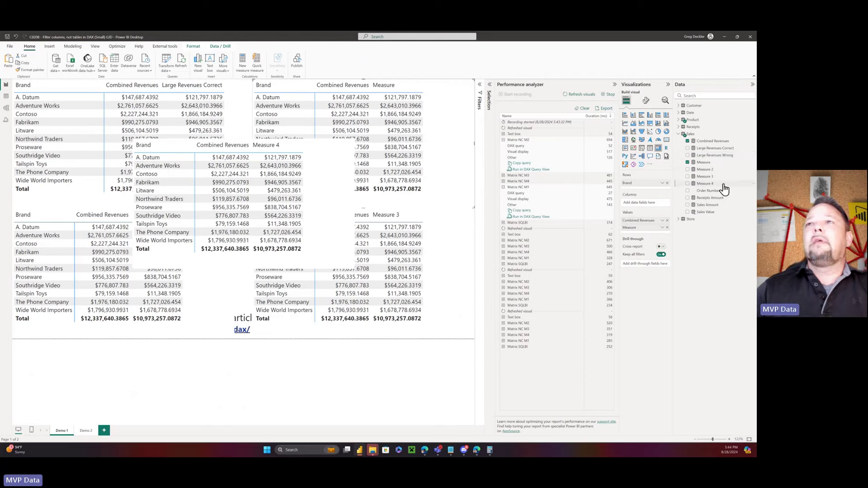
left_click(702, 162)
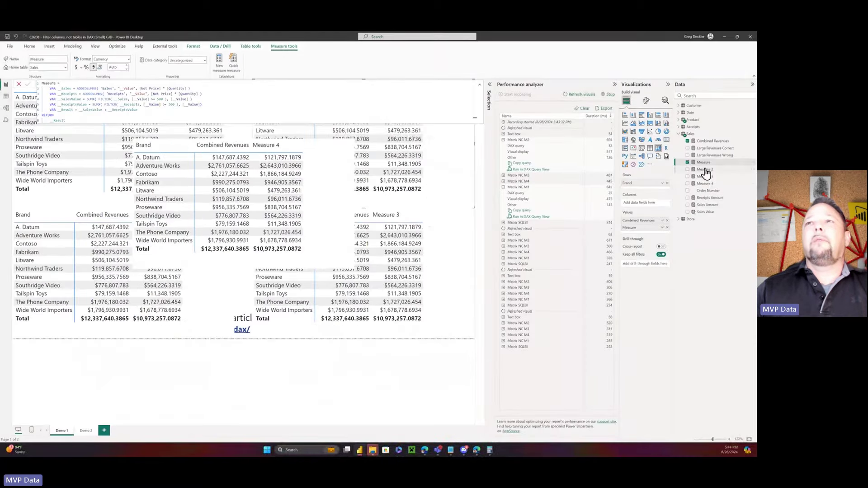
left_click(704, 170)
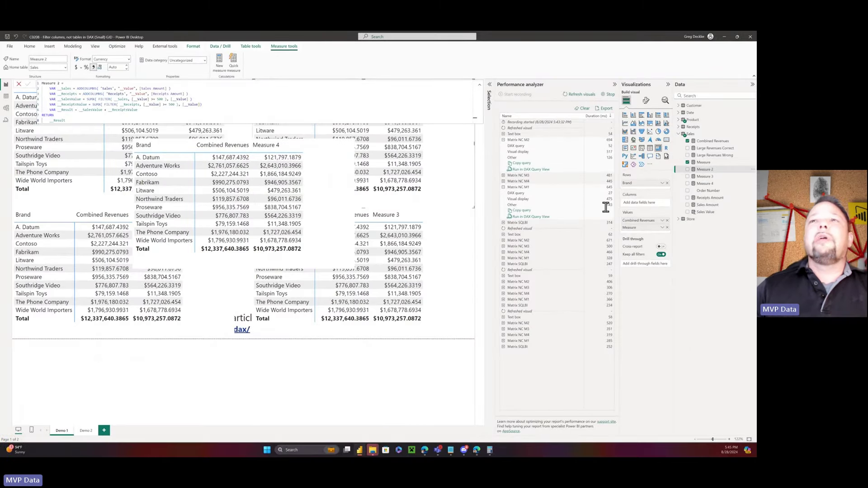
left_click(503, 140)
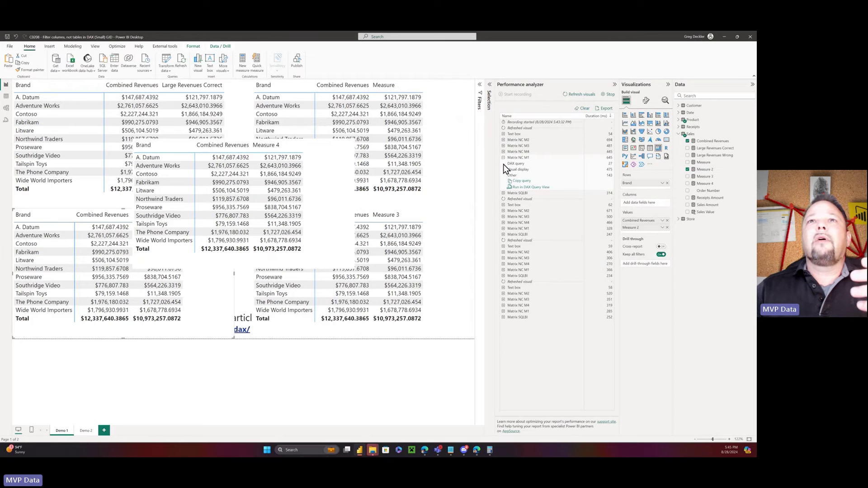
left_click(502, 158)
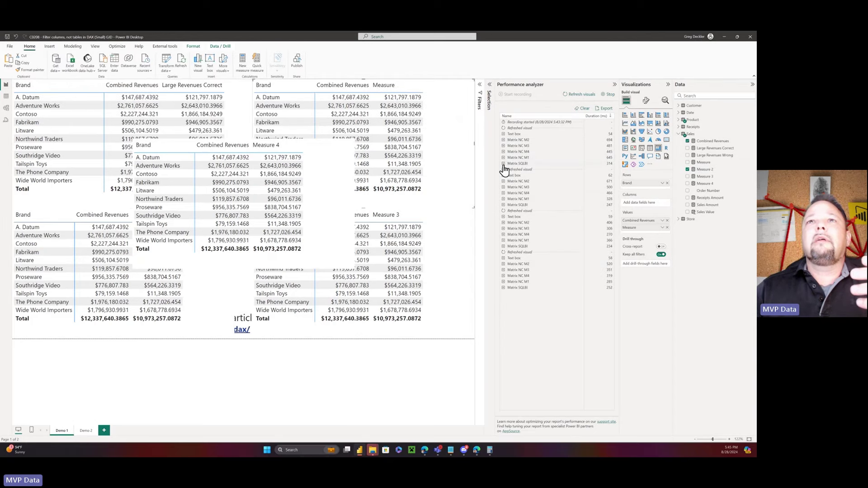
Examine the DAX query and visual display durations of all five matrices in the second refresh, collapsing their details when done
left_click(503, 205)
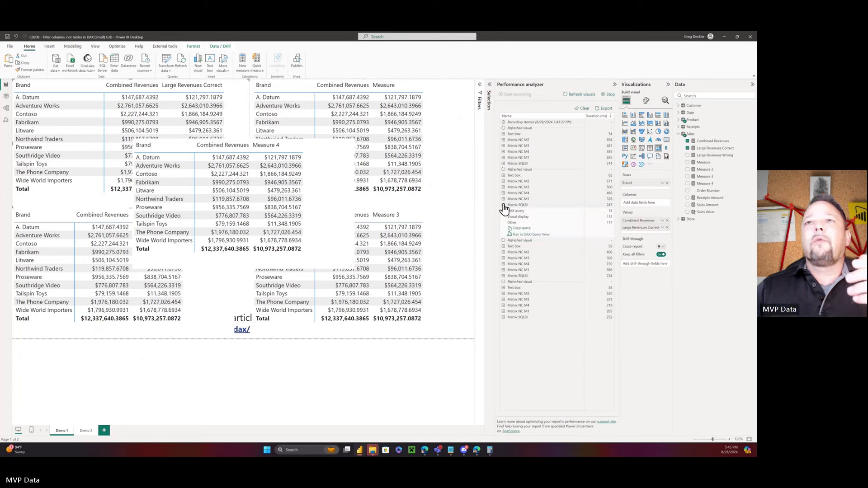
left_click(503, 200)
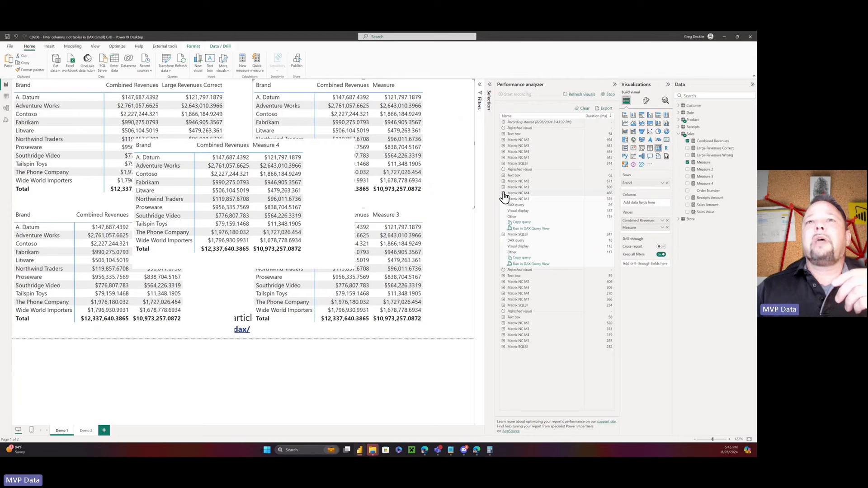
left_click(504, 194)
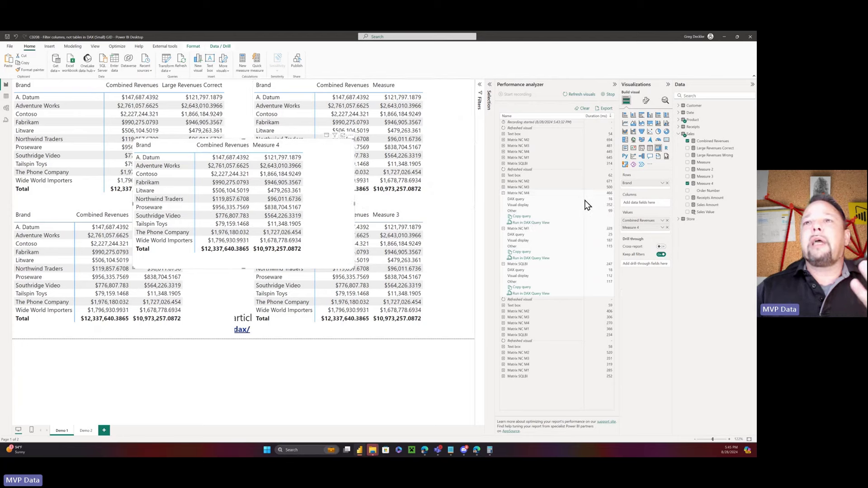
left_click(503, 188)
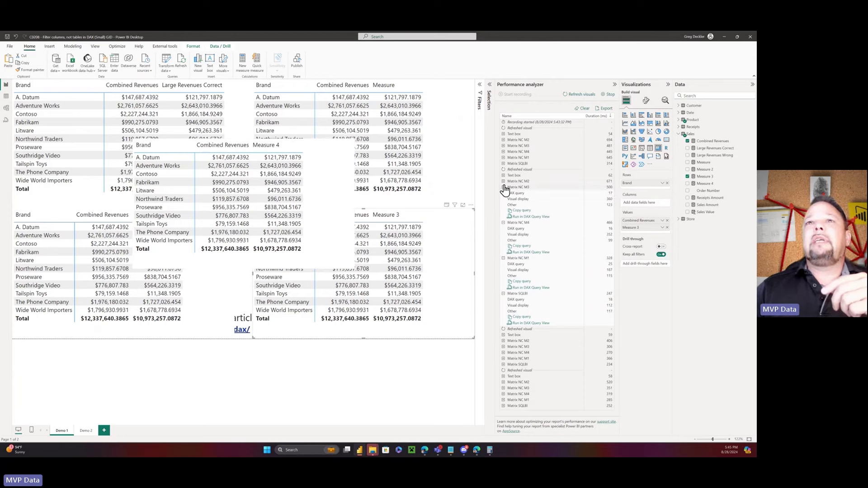
left_click(503, 181)
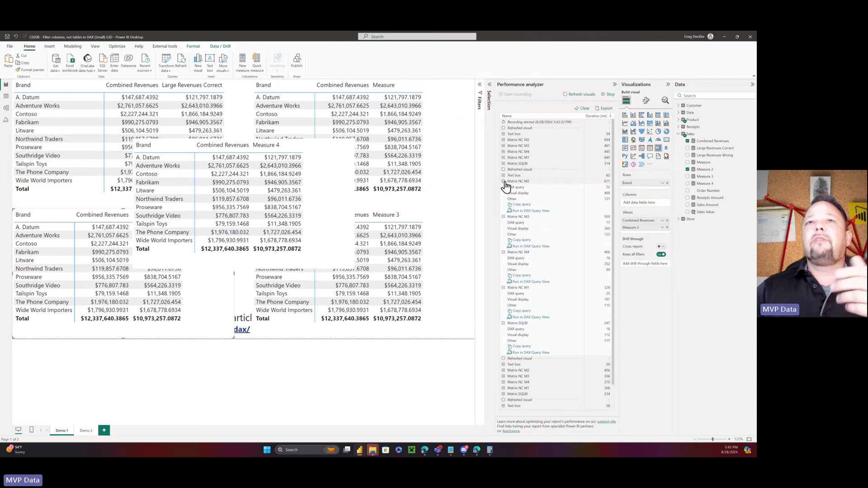
left_click(503, 181)
left_click(503, 187)
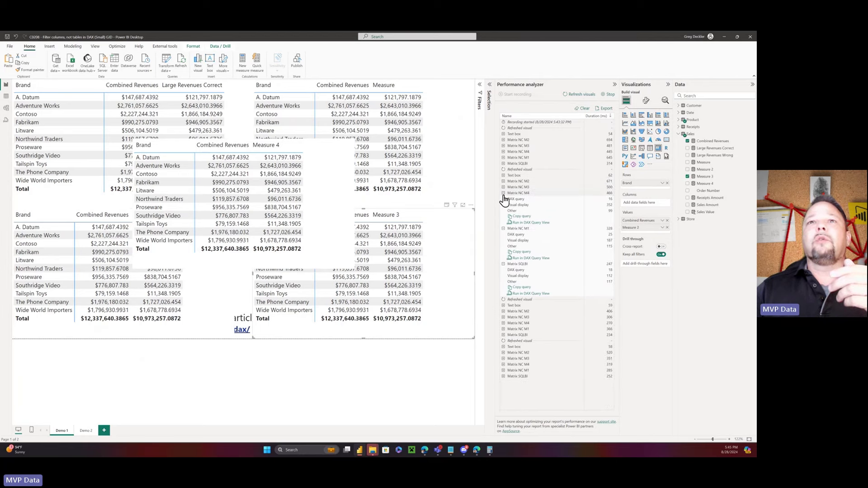
left_click(504, 198)
left_click(504, 199)
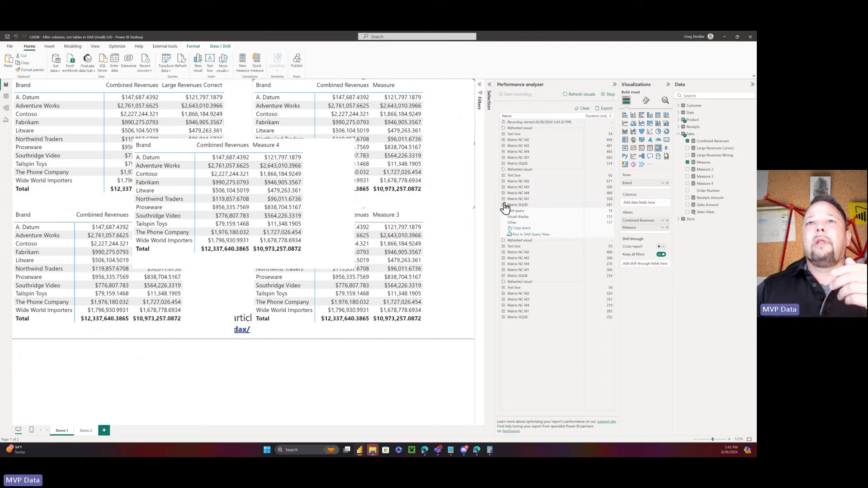
left_click(503, 205)
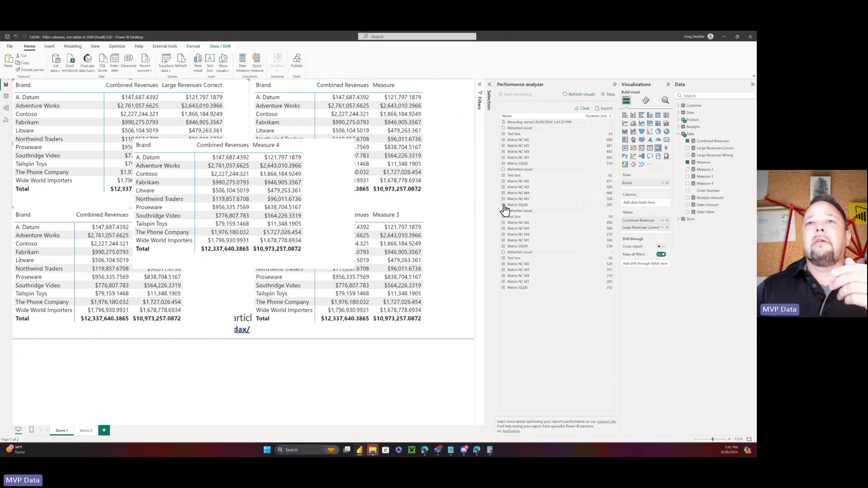
Examine the duration breakdowns of all five matrices in the third refresh and collapse their details
left_click(503, 247)
left_click(503, 240)
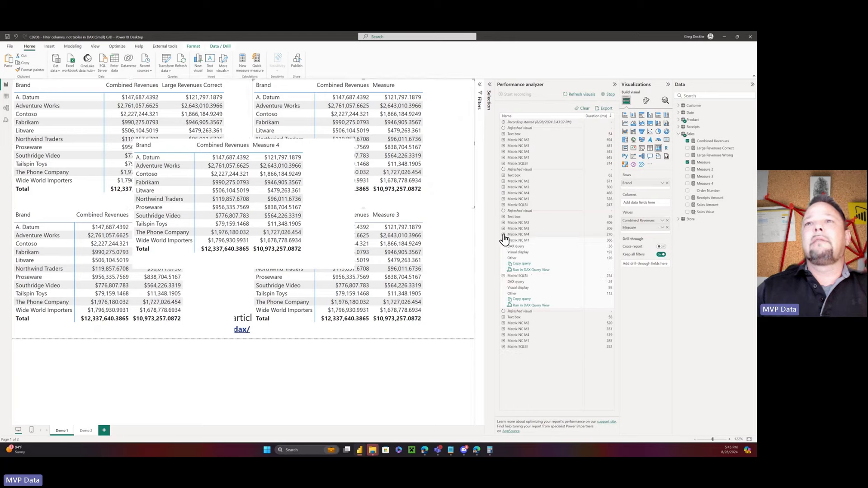
left_click(503, 234)
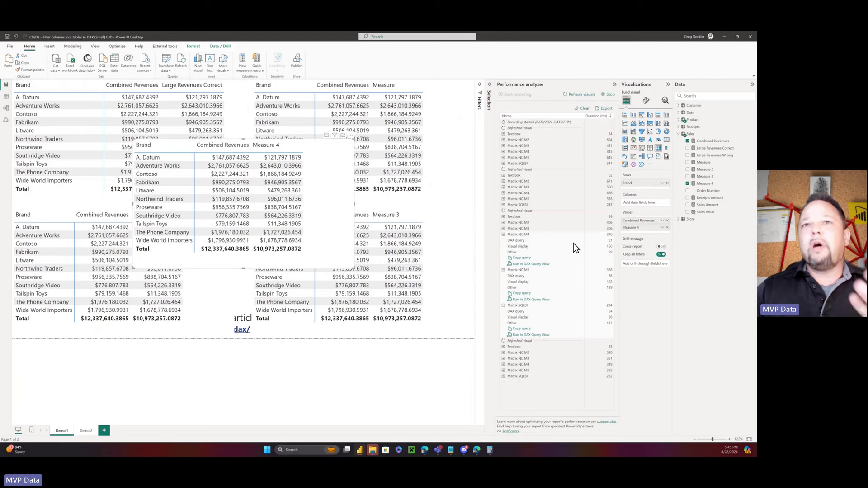
left_click(503, 229)
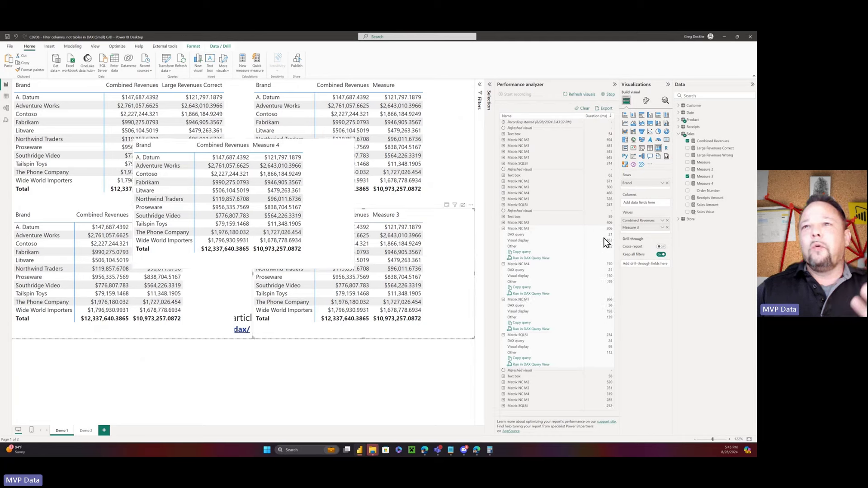
left_click(503, 222)
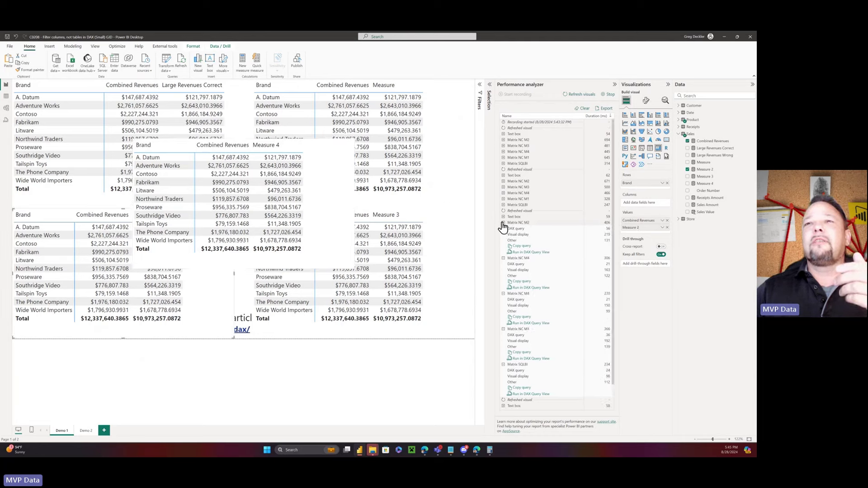
left_click(503, 234)
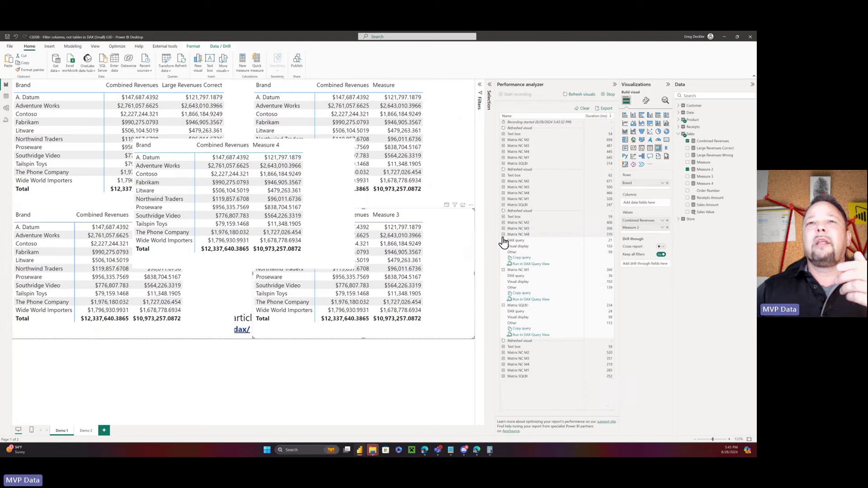
left_click(502, 235)
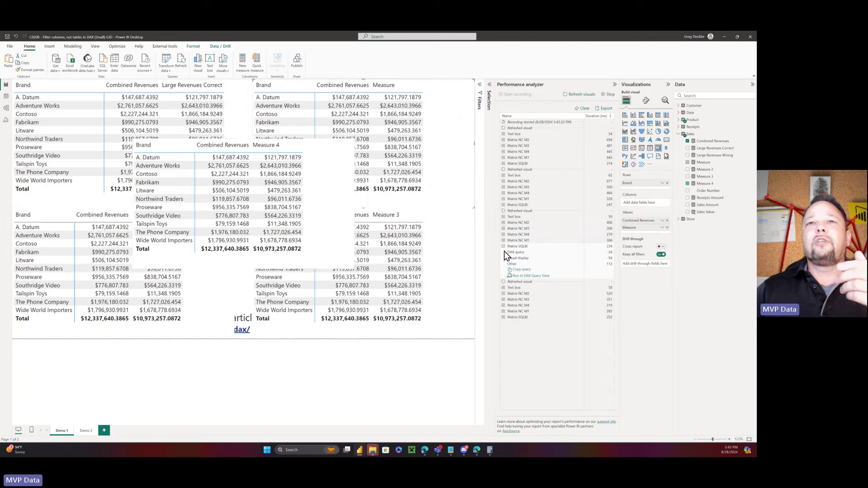
left_click(503, 240)
left_click(503, 247)
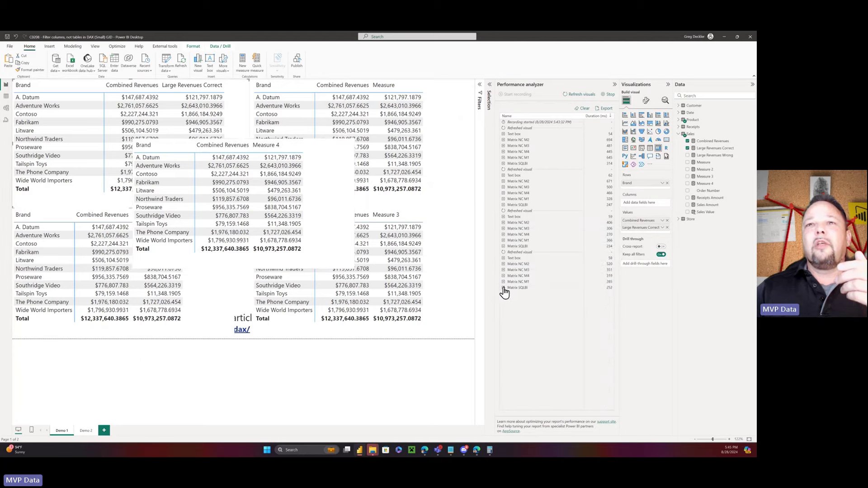
Examine the fourth refresh's duration breakdowns for all five matrices, collapse them and select the Measure 4 matrix on the page
left_click(504, 288)
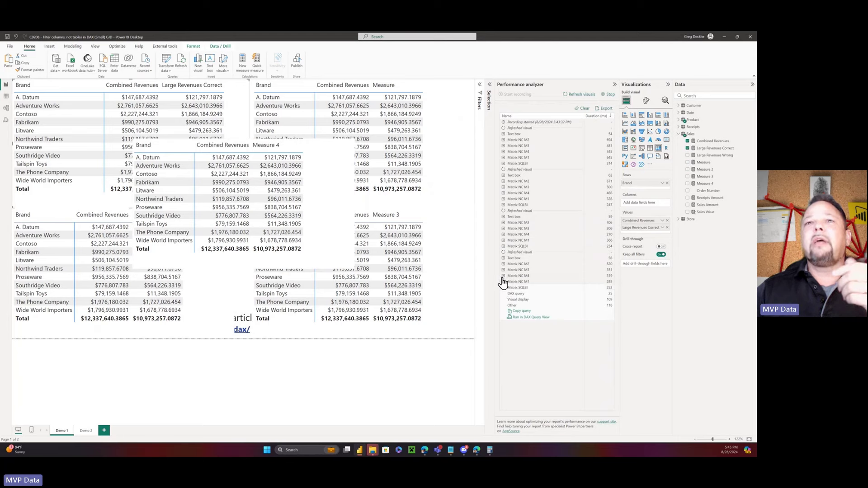
left_click(503, 282)
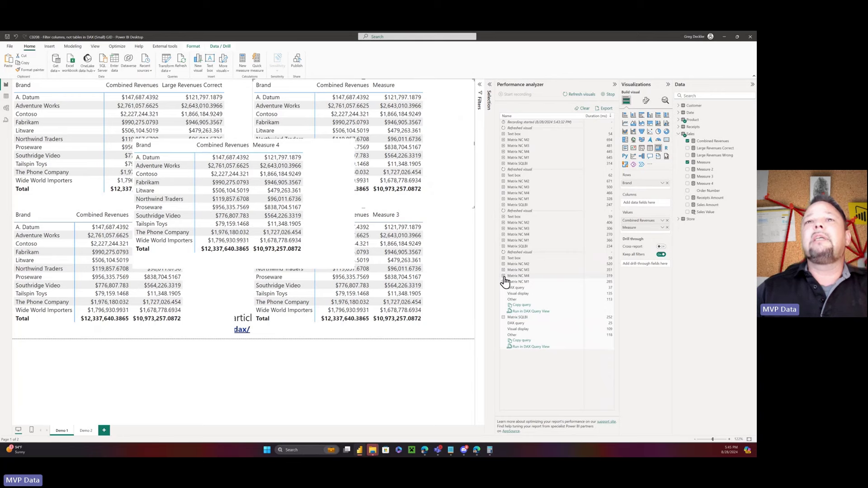
left_click(503, 276)
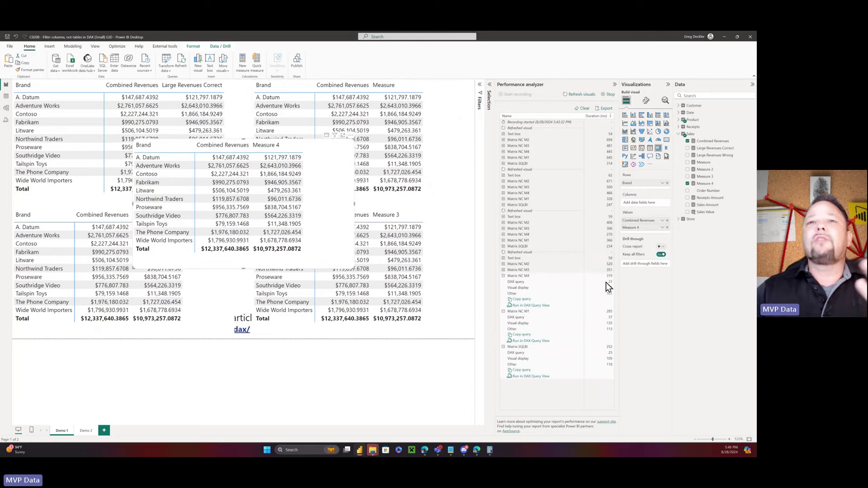
left_click(503, 270)
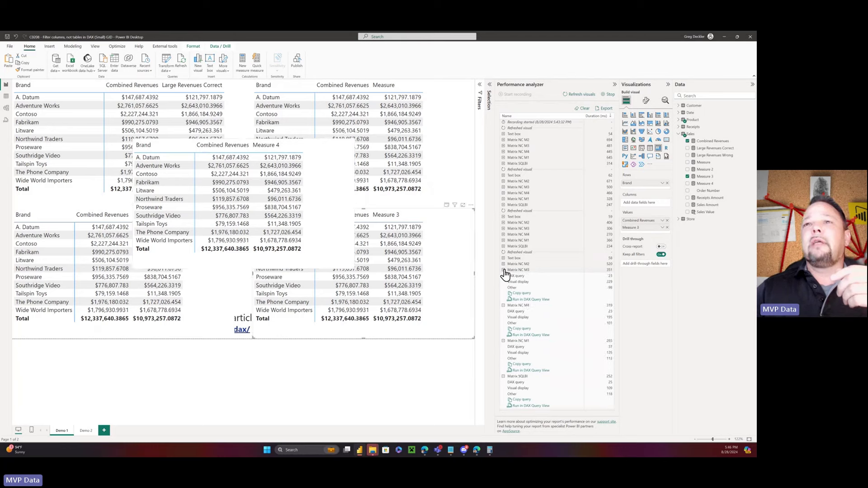
left_click(503, 265)
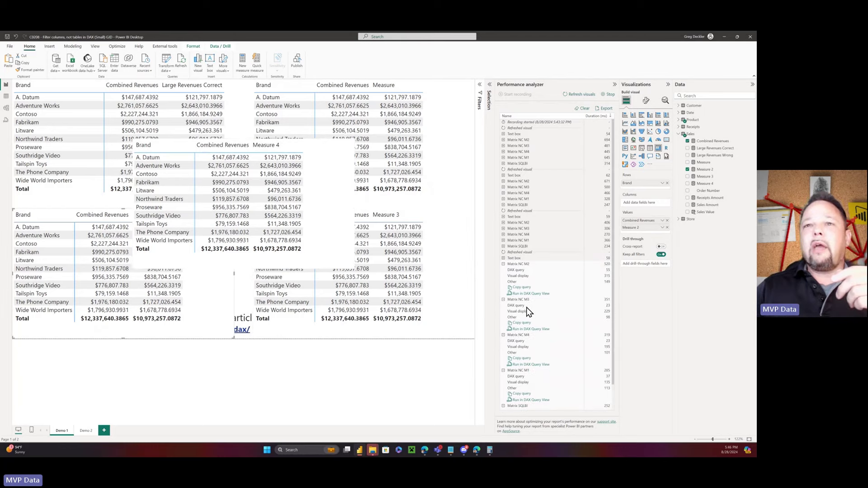
left_click(503, 265)
left_click(503, 270)
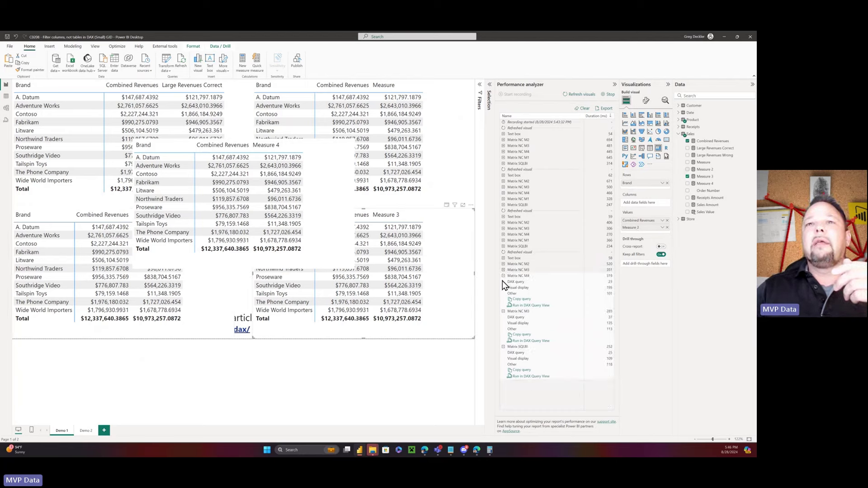
left_click(503, 276)
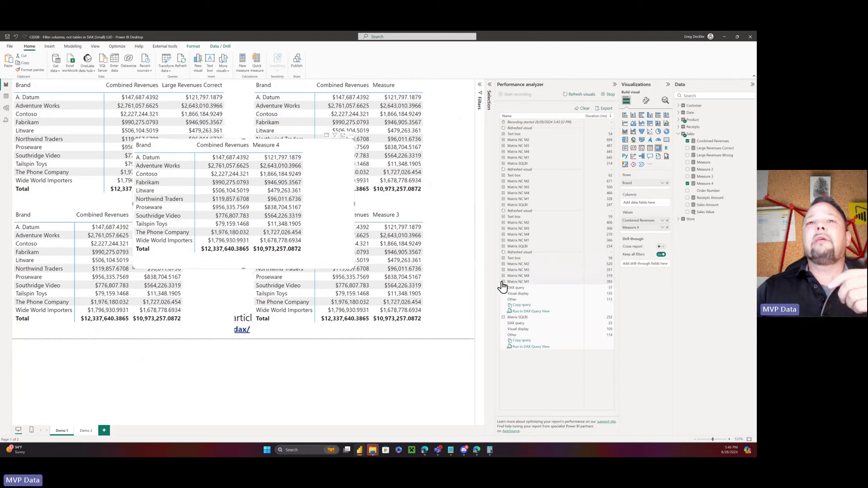
left_click(503, 281)
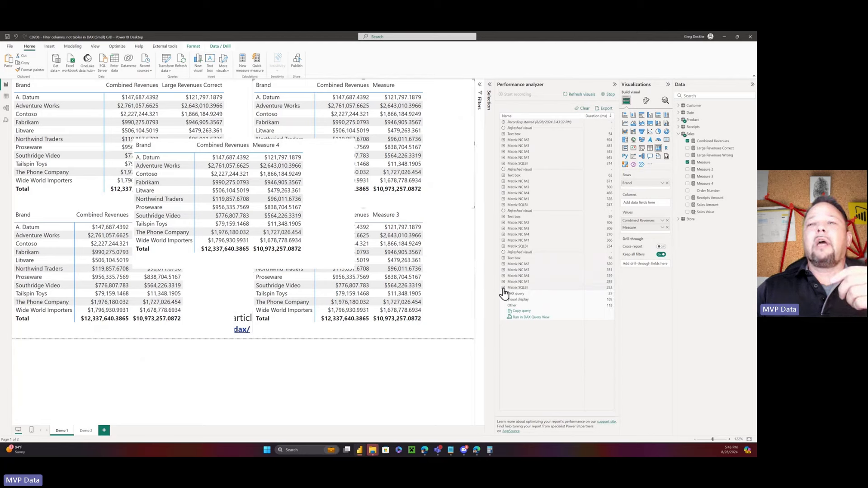
left_click(503, 287)
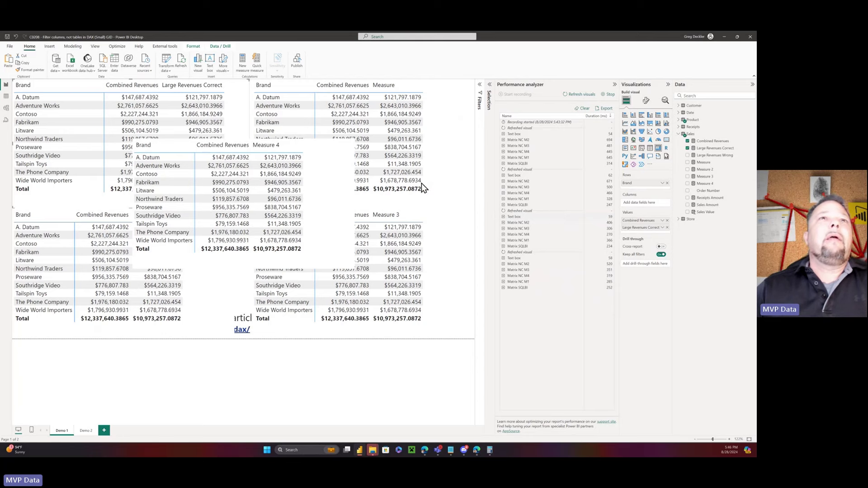
left_click(320, 148)
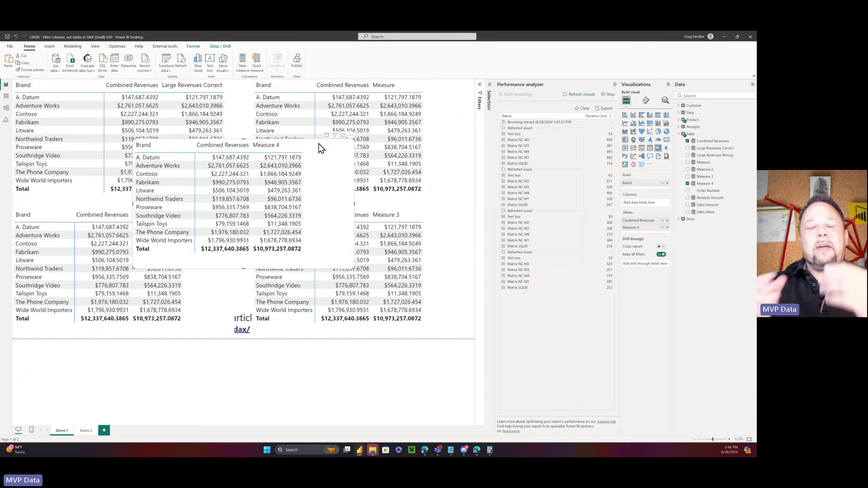